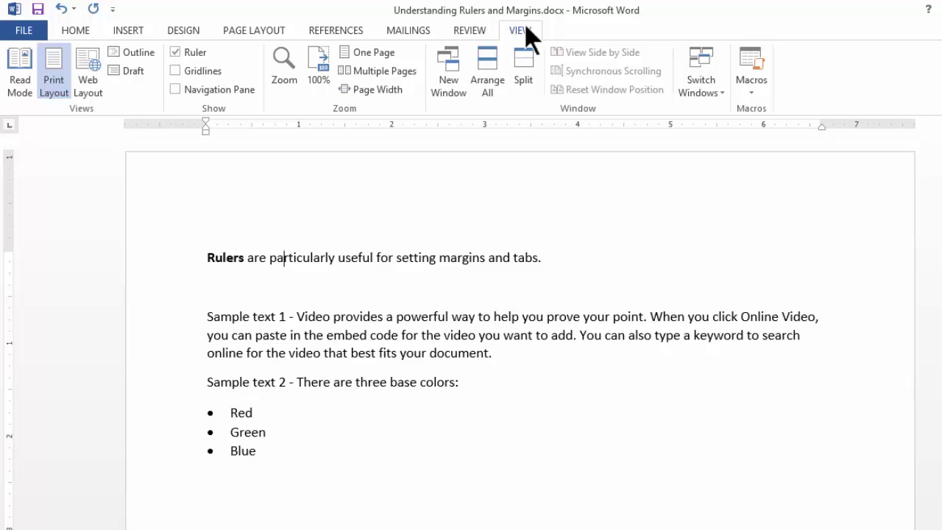
# Raise the top margin using Alt for exact ruler measurements, then nudge the right margin
pyautogui.click(177, 59)
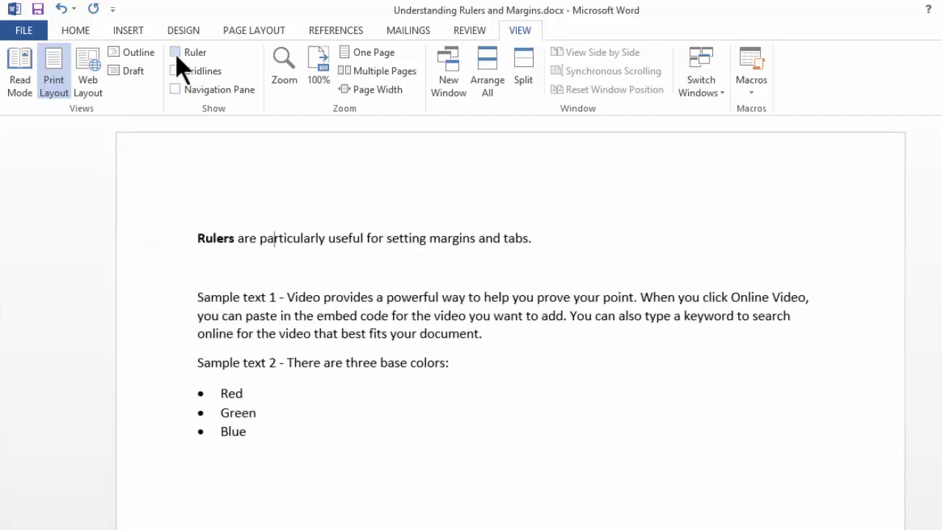
pyautogui.click(175, 53)
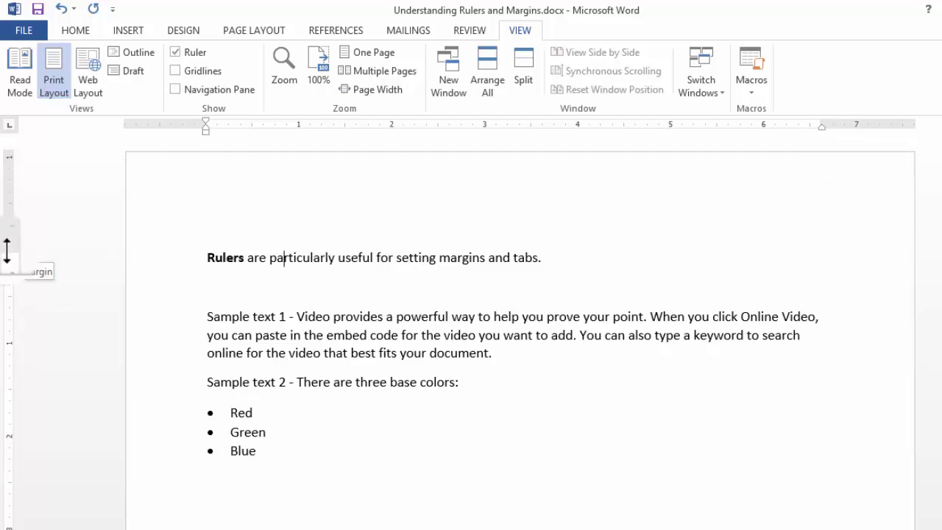
pyautogui.moveTo(6, 250); pyautogui.dragTo(21, 237)
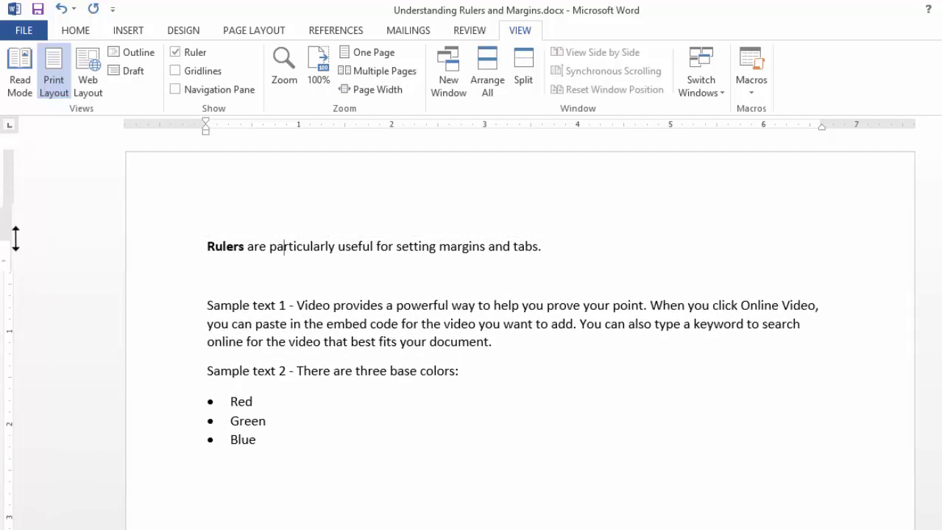
pyautogui.press('alt')
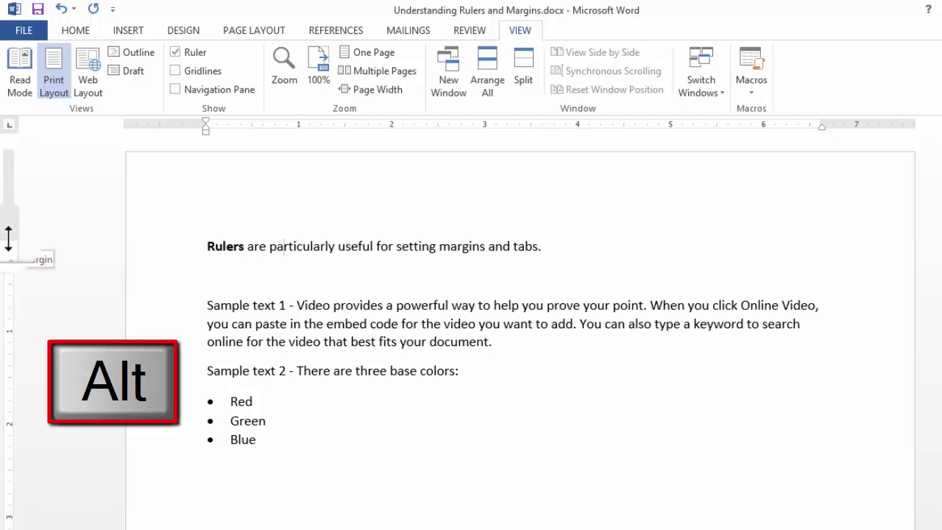
pyautogui.moveTo(9, 237)
pyautogui.mouseDown()
pyautogui.moveTo(6, 203)
pyautogui.moveTo(12, 234)
pyautogui.mouseUp()
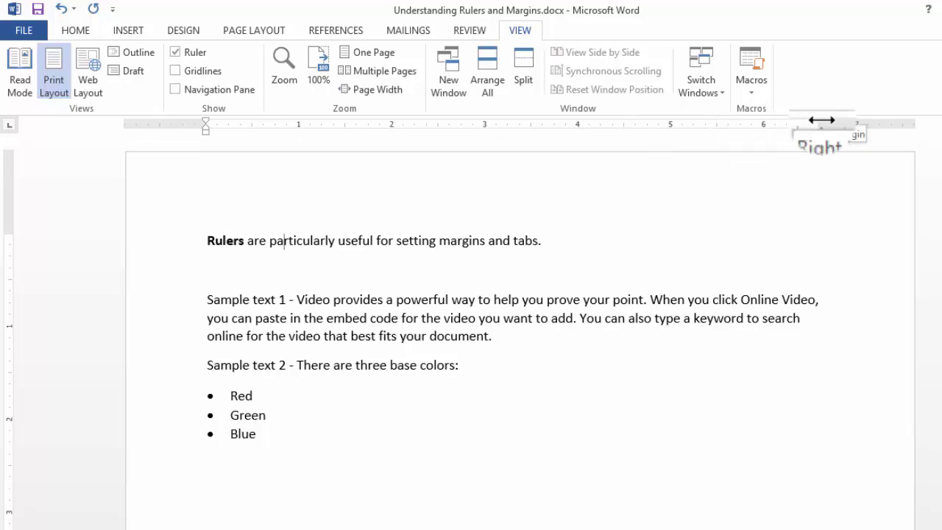
pyautogui.moveTo(822, 120)
pyautogui.mouseDown()
pyautogui.moveTo(852, 123)
pyautogui.moveTo(797, 124)
pyautogui.moveTo(837, 124)
pyautogui.moveTo(829, 127)
pyautogui.mouseUp()
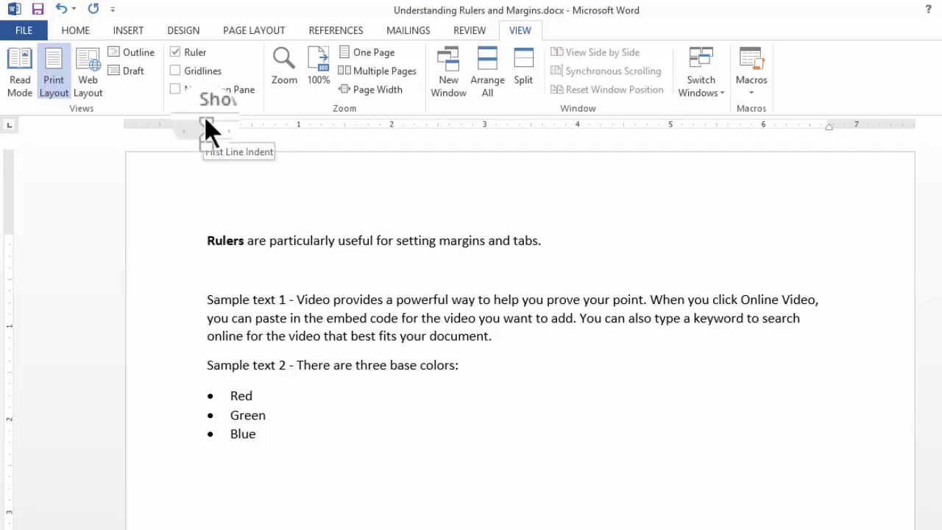
pyautogui.moveTo(207, 300); pyautogui.dragTo(492, 344)
pyautogui.click(210, 300)
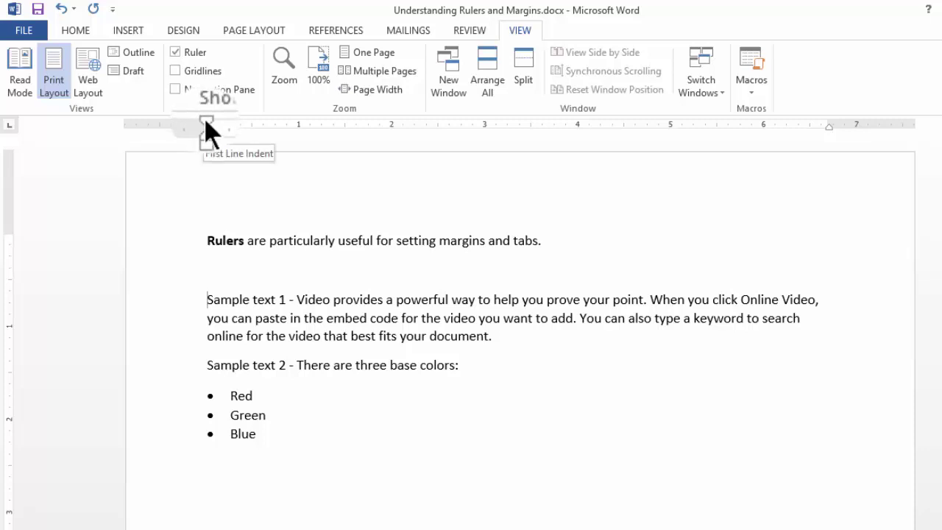
pyautogui.moveTo(206, 124); pyautogui.dragTo(288, 125)
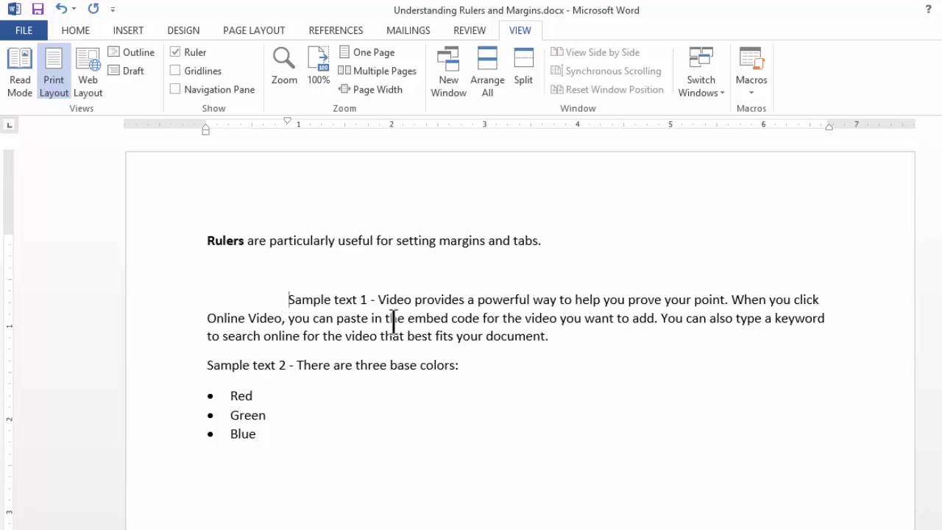
pyautogui.moveTo(288, 122); pyautogui.dragTo(207, 122)
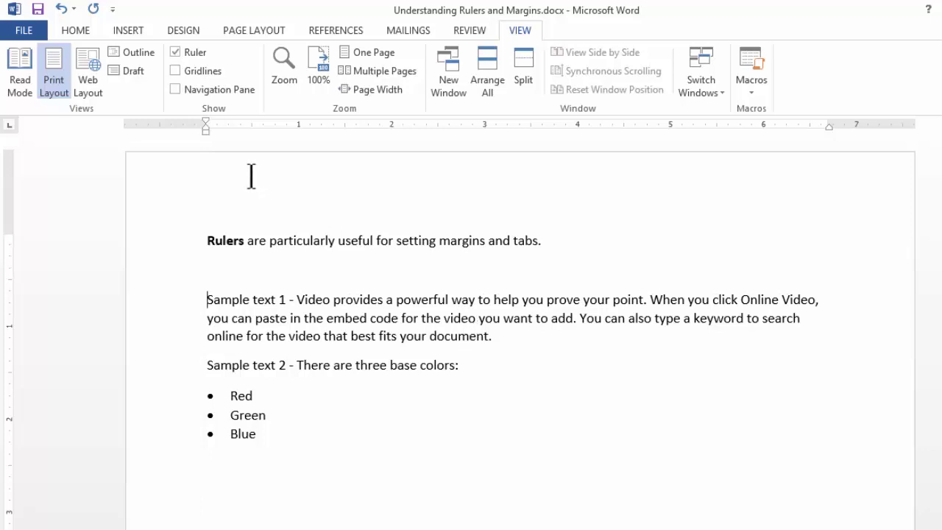
pyautogui.moveTo(204, 321); pyautogui.dragTo(488, 337)
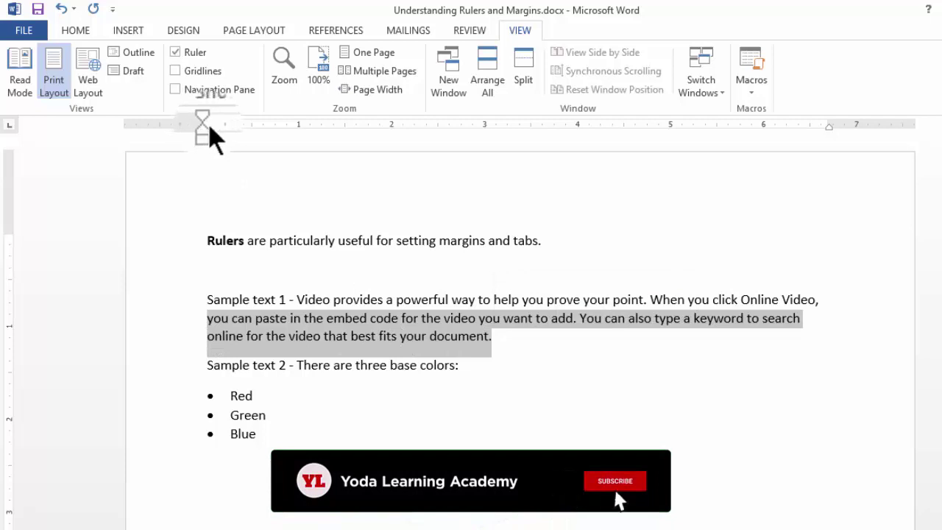
pyautogui.moveTo(206, 127); pyautogui.dragTo(343, 138)
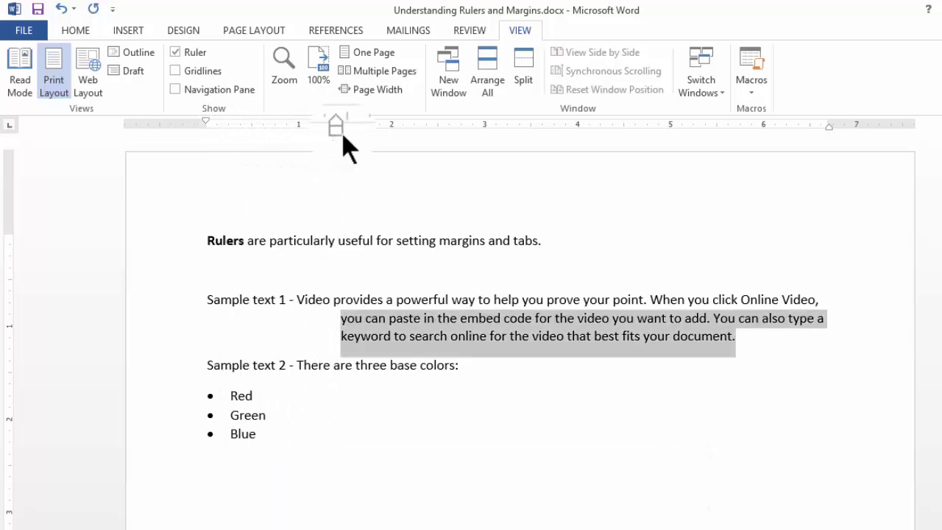
pyautogui.hotkey('ctrl', 'z')
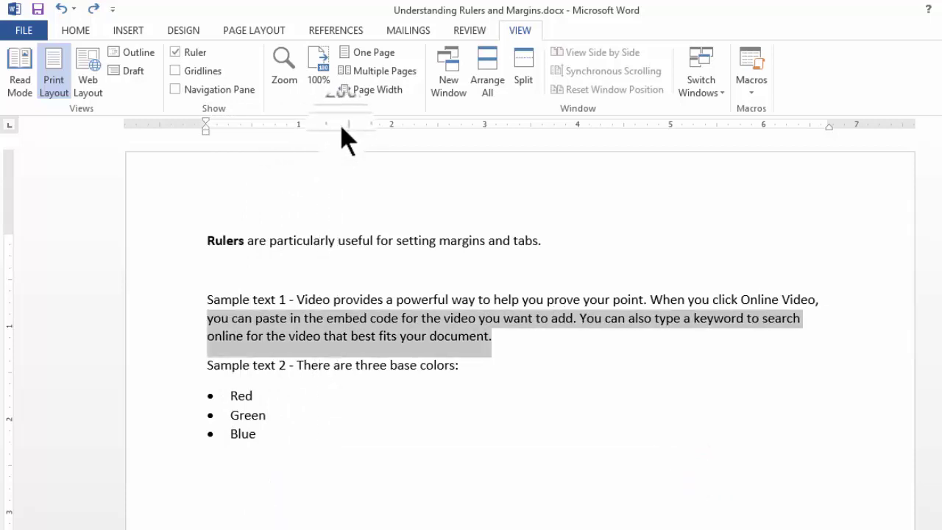
# Select the Sample text 1 paragraph and indent it from the left with the ruler marker
pyautogui.click(486, 346)
pyautogui.moveTo(448, 332); pyautogui.dragTo(212, 298)
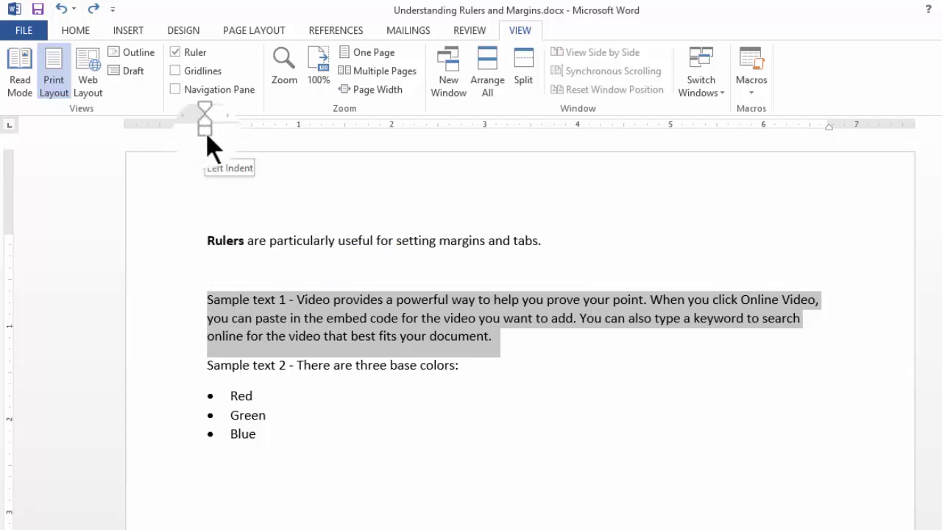
pyautogui.moveTo(206, 137)
pyautogui.mouseDown()
pyautogui.moveTo(294, 143)
pyautogui.moveTo(209, 134)
pyautogui.moveTo(265, 139)
pyautogui.moveTo(206, 143)
pyautogui.mouseUp()
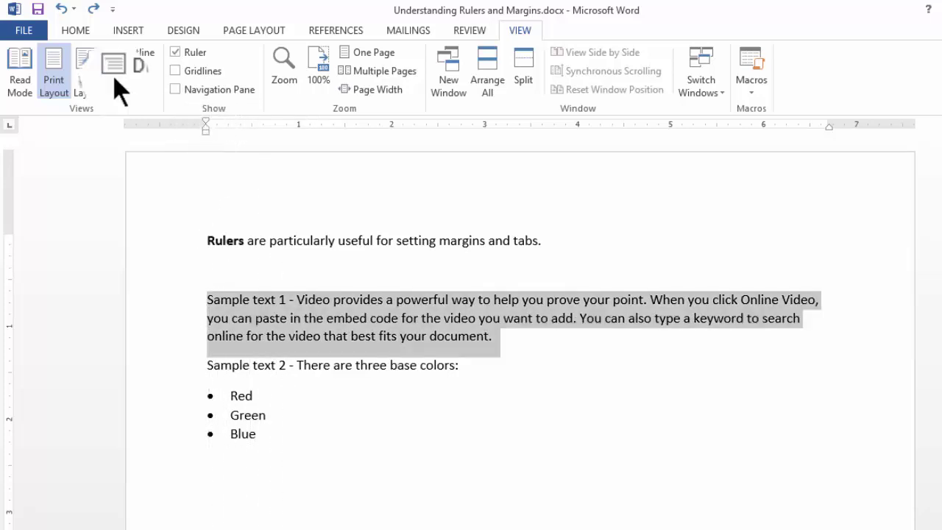
# On the Home tab, increase Sample text 1's indent five steps, then decrease it back to the margin
pyautogui.click(78, 32)
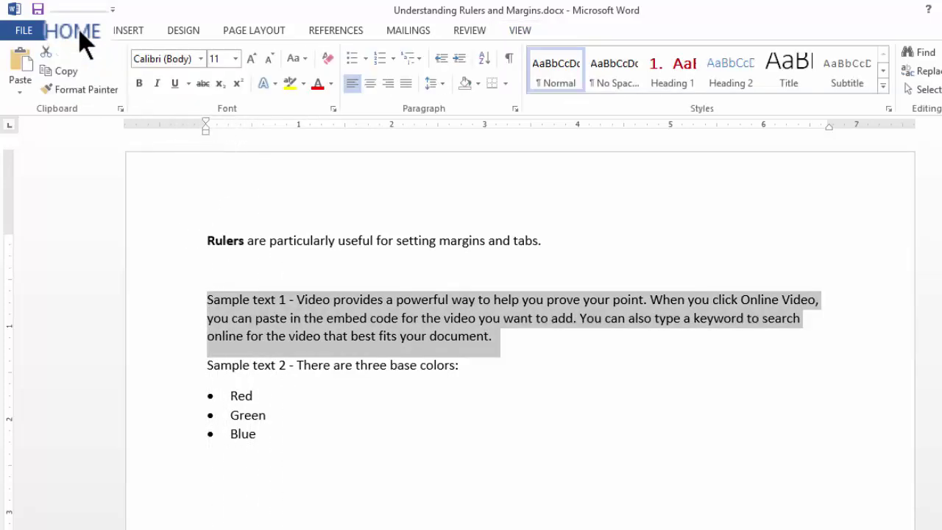
pyautogui.click(459, 58)
pyautogui.click(460, 59)
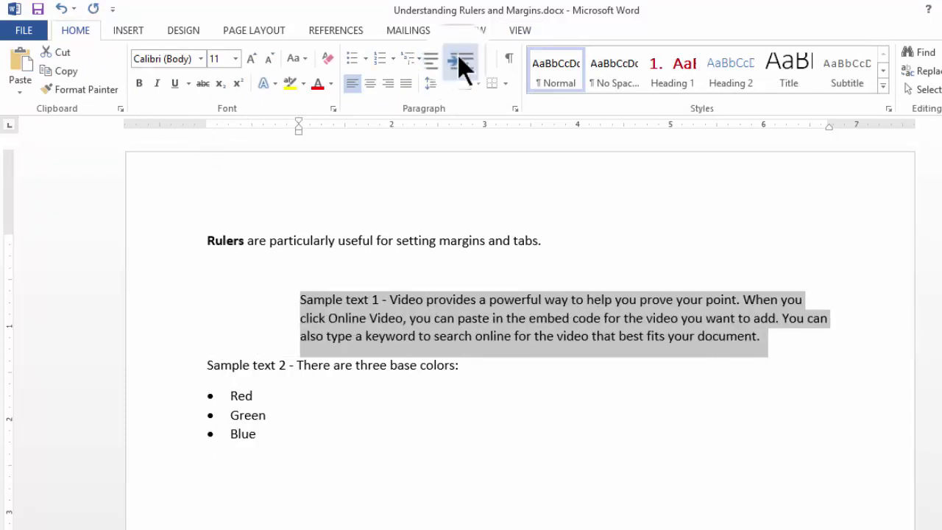
pyautogui.click(459, 58)
pyautogui.click(460, 59)
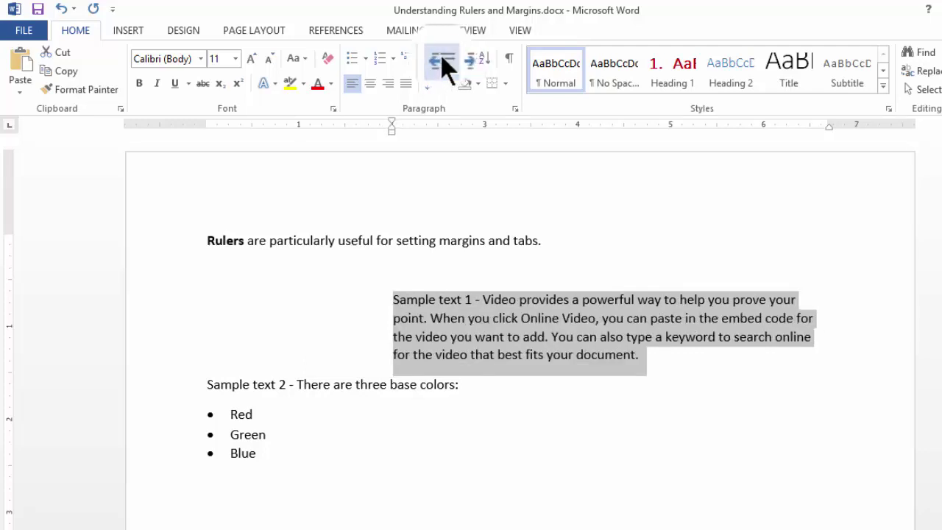
pyautogui.click(459, 60)
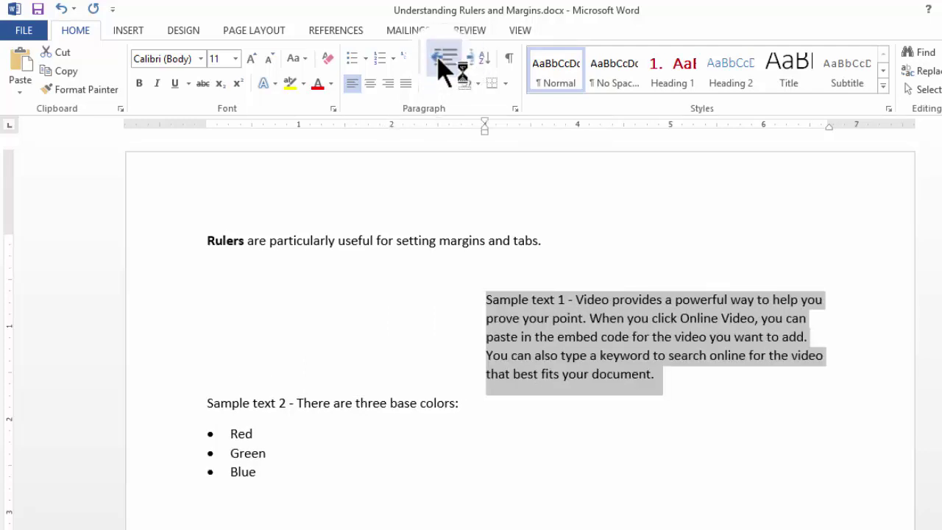
pyautogui.click(444, 60)
pyautogui.click(444, 60)
pyautogui.click(444, 60)
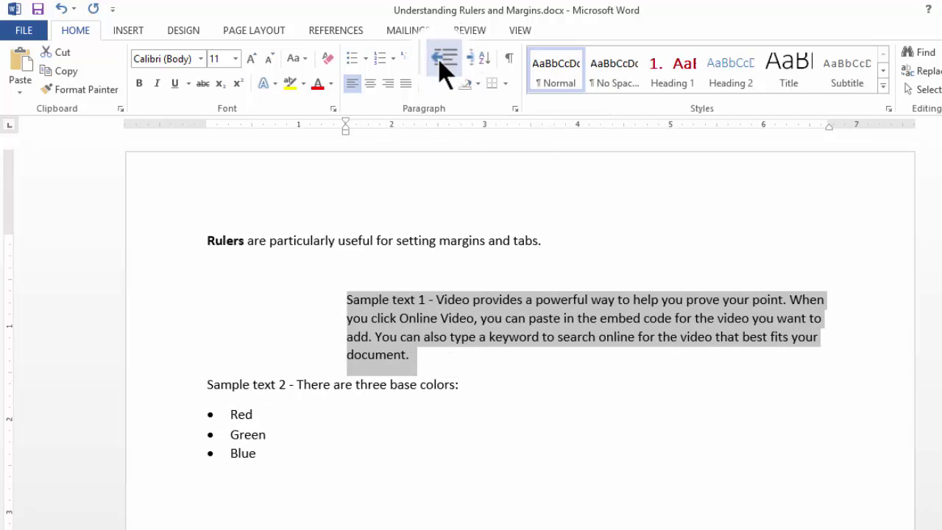
pyautogui.click(442, 61)
pyautogui.click(441, 60)
pyautogui.click(442, 61)
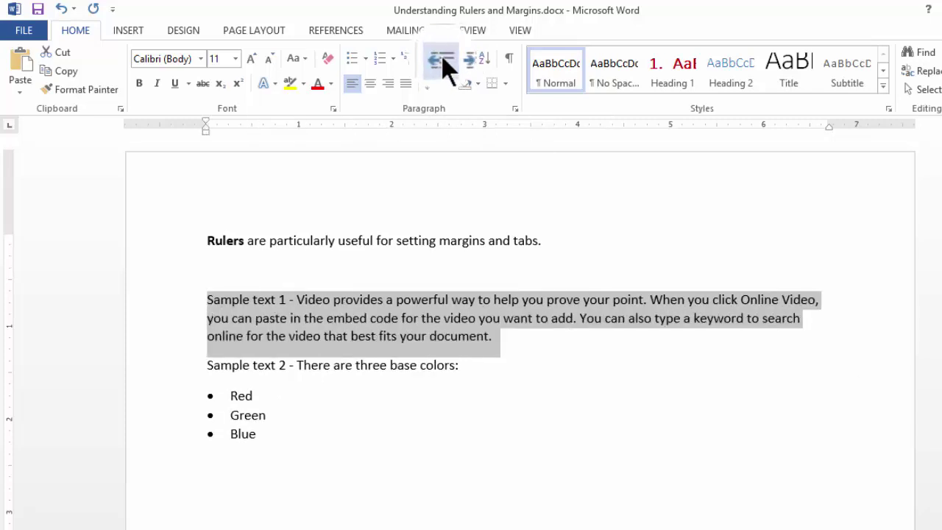
# Select the Red, Green and Blue items and shift their text and bullets to the right
pyautogui.click(276, 318)
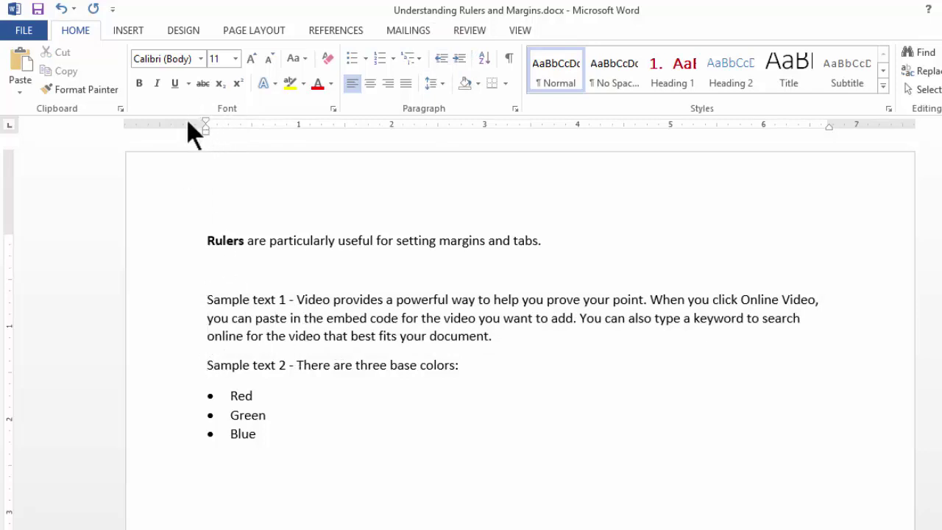
pyautogui.click(320, 421)
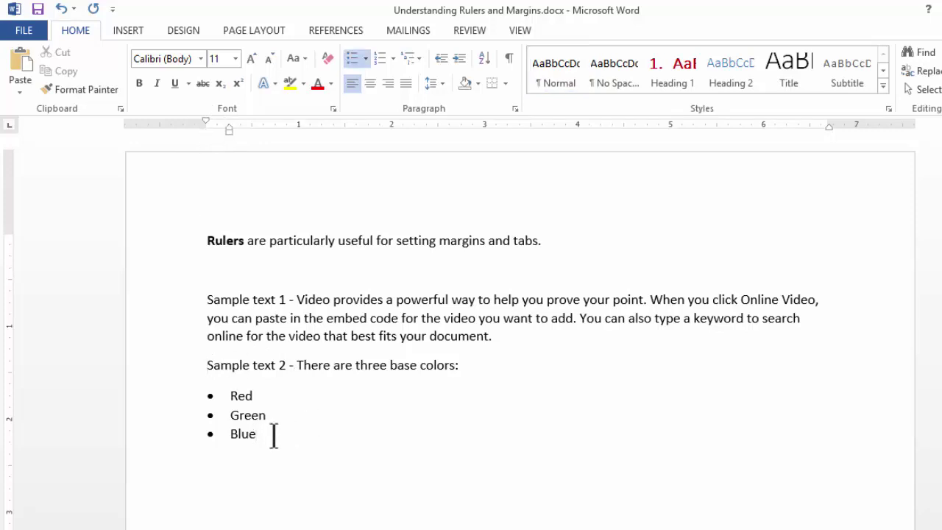
pyautogui.moveTo(273, 435); pyautogui.dragTo(221, 398)
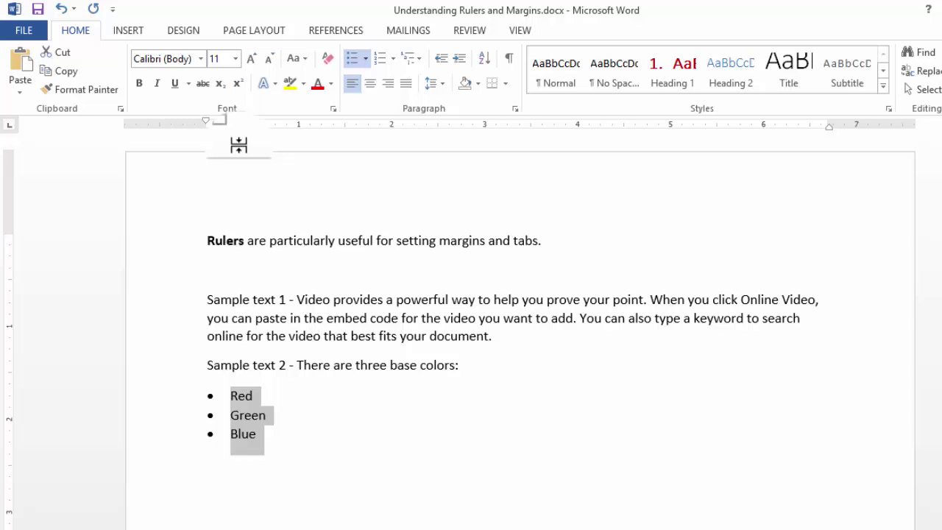
pyautogui.moveTo(229, 128)
pyautogui.mouseDown()
pyautogui.moveTo(306, 147)
pyautogui.moveTo(275, 144)
pyautogui.mouseUp()
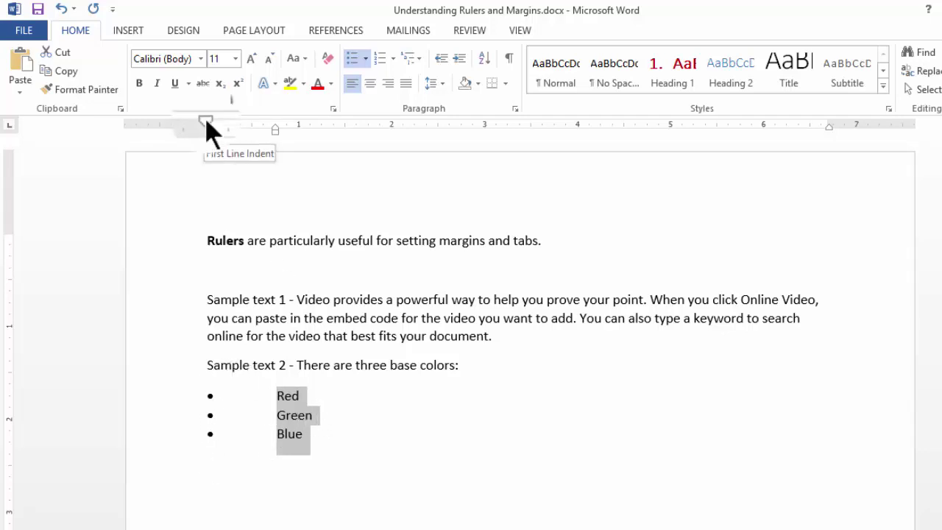
pyautogui.moveTo(206, 122); pyautogui.dragTo(257, 135)
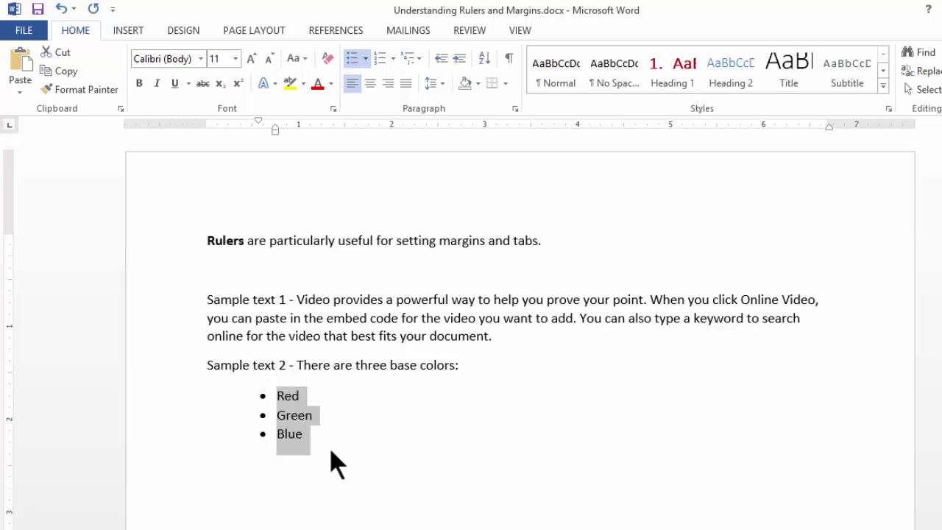
# Pull the Red, Green, Blue list's left indent back further left, ending after Blue
pyautogui.moveTo(321, 441); pyautogui.dragTo(266, 397)
pyautogui.moveTo(270, 132)
pyautogui.mouseDown()
pyautogui.moveTo(211, 135)
pyautogui.moveTo(231, 151)
pyautogui.moveTo(232, 139)
pyautogui.moveTo(204, 123)
pyautogui.moveTo(292, 128)
pyautogui.moveTo(224, 132)
pyautogui.moveTo(307, 127)
pyautogui.moveTo(213, 125)
pyautogui.mouseUp()
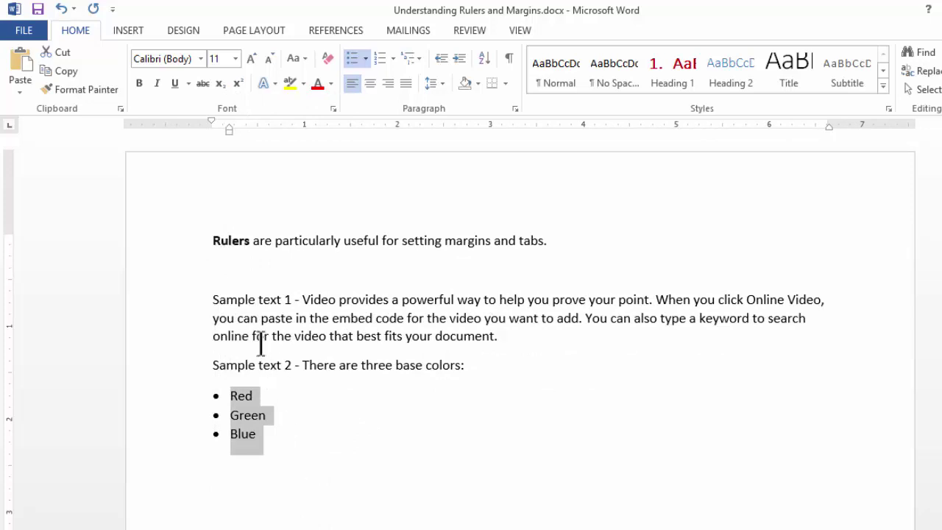
pyautogui.moveTo(213, 125)
pyautogui.mouseDown()
pyautogui.moveTo(324, 128)
pyautogui.moveTo(206, 128)
pyautogui.mouseUp()
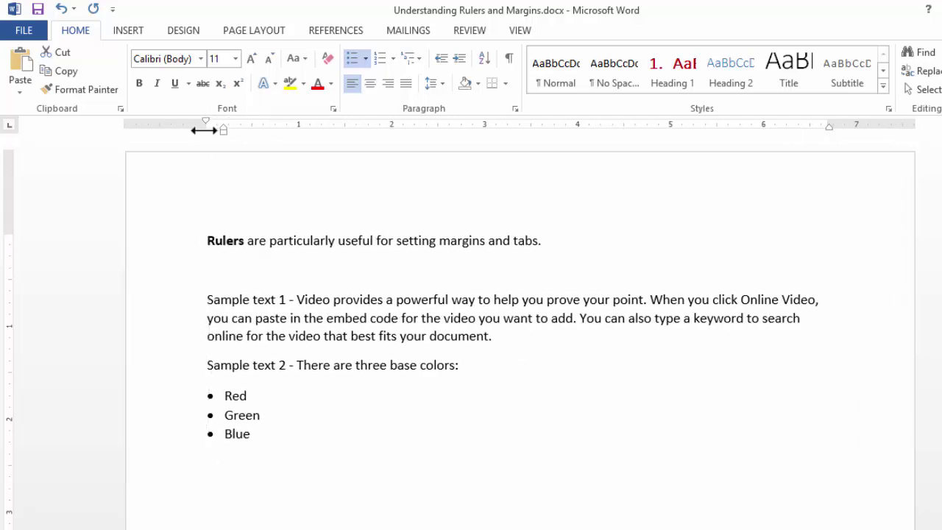
pyautogui.click(330, 442)
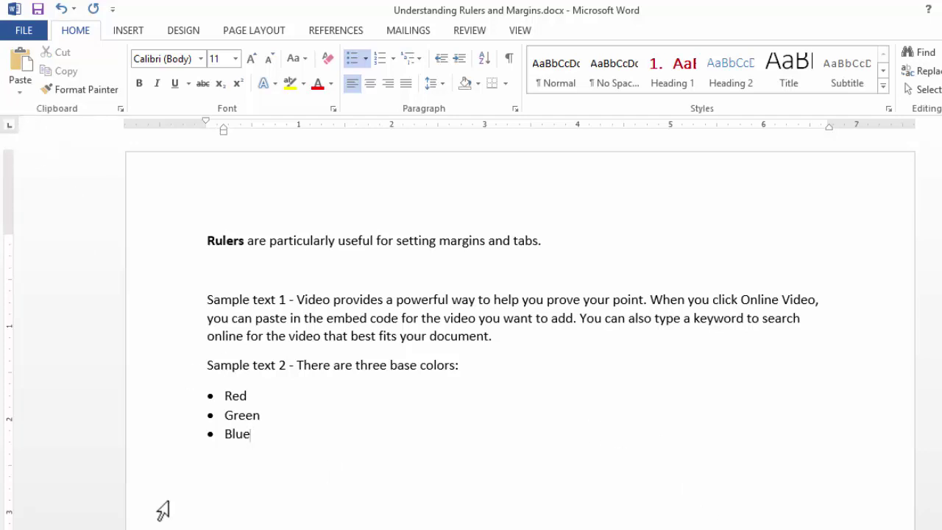
# End the list and type a plain line: Superman, Krypton, Red & Blue separated by tabs
pyautogui.press('Return')
pyautogui.press('Return')
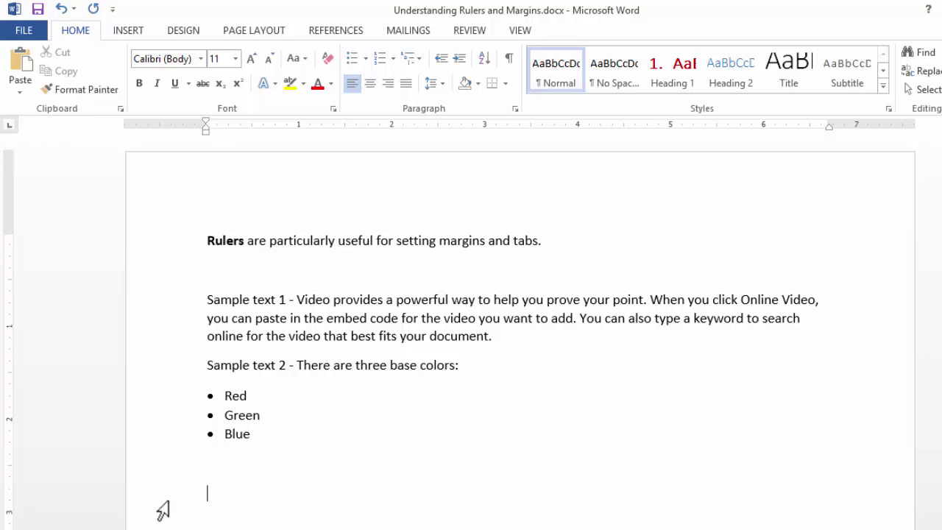
pyautogui.write('Superman')
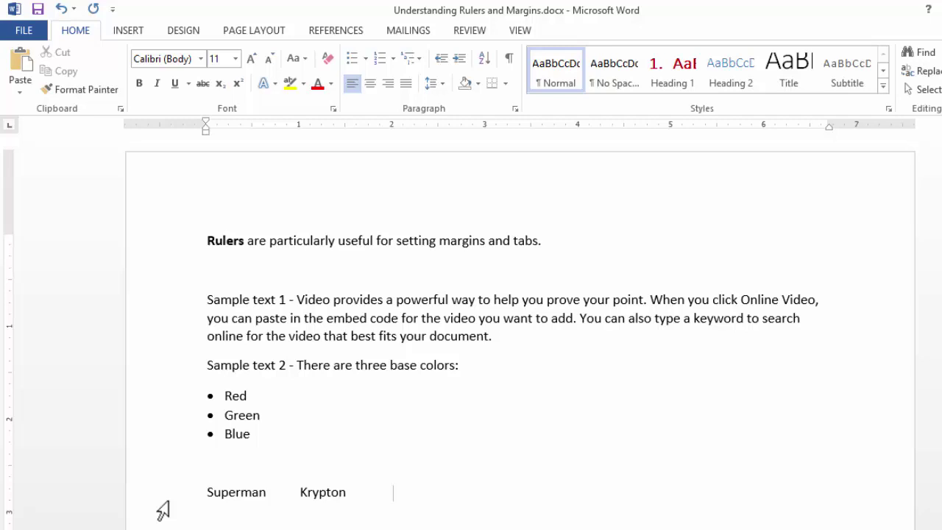
pyautogui.write('Rec')
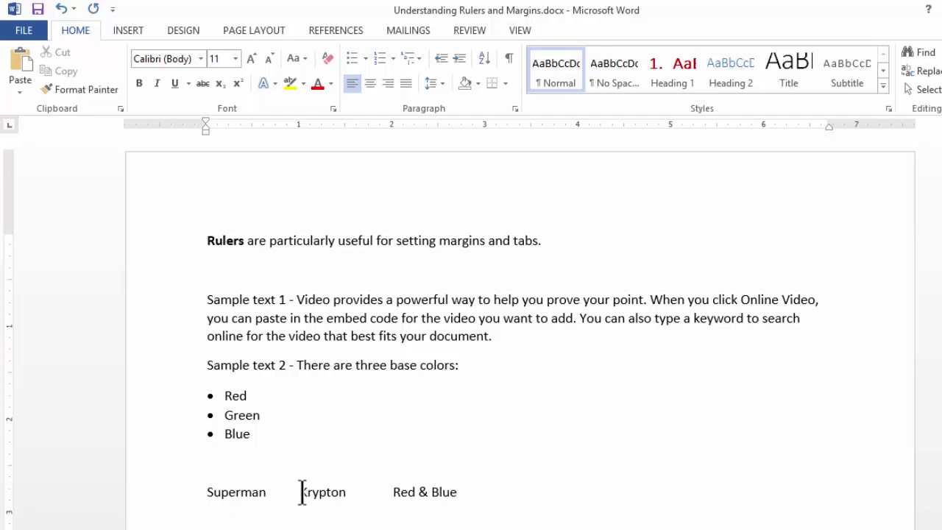
# Add left tab stops near 1.75" for Krypton and 4.5" for Red & Blue
pyautogui.click(301, 491)
pyautogui.click(358, 125)
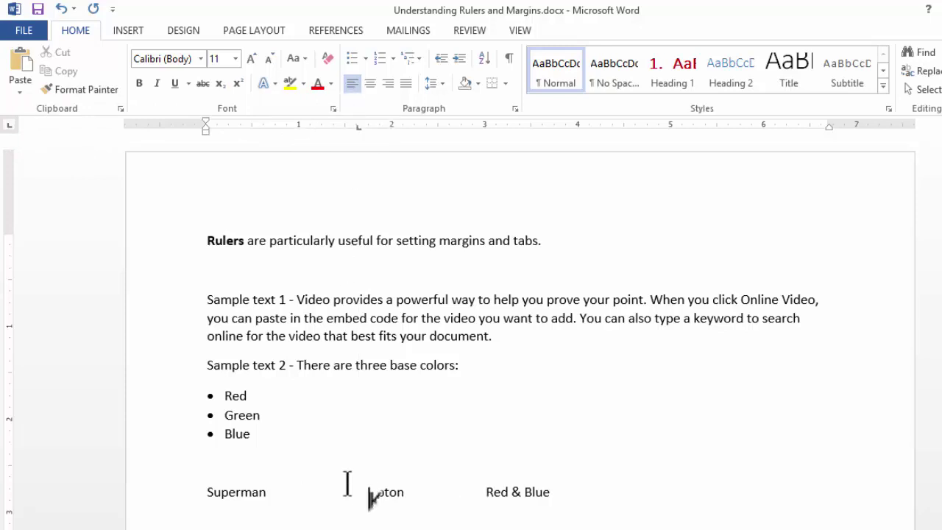
pyautogui.click(485, 494)
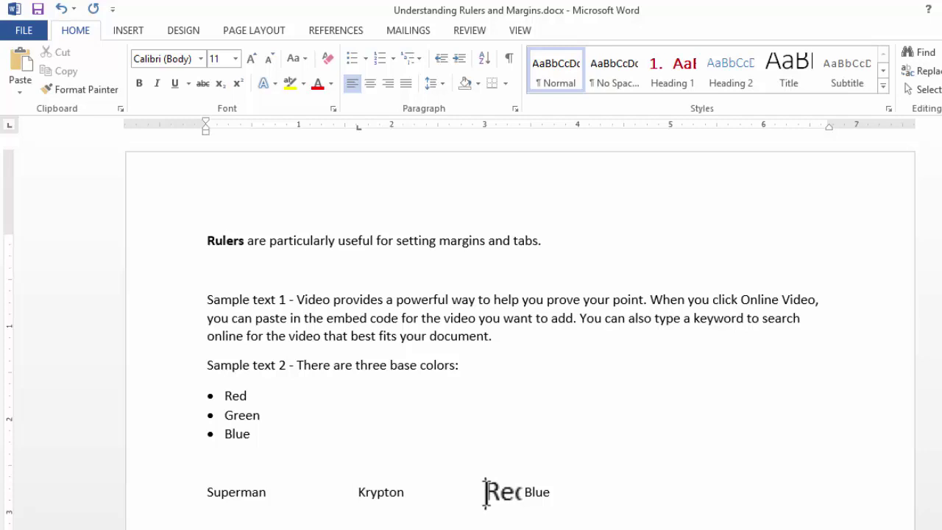
pyautogui.click(621, 127)
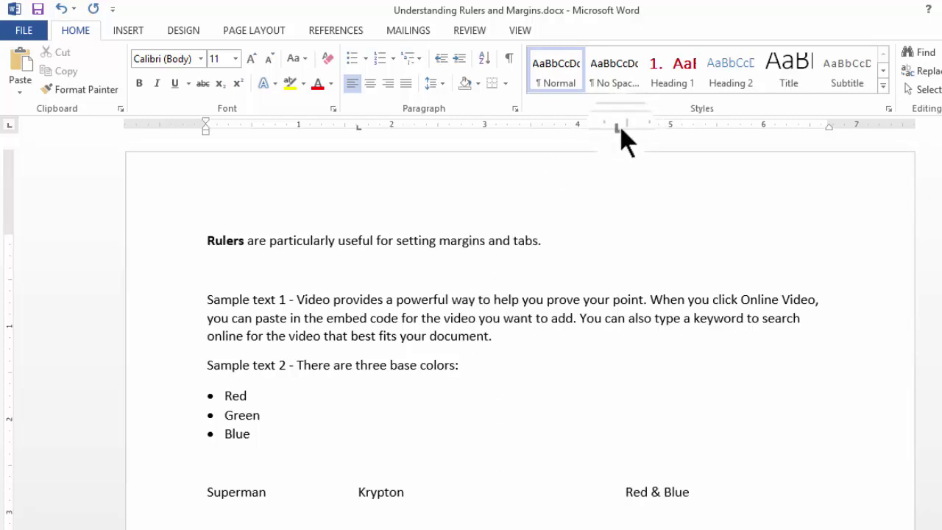
# Add a Batman, Gotham City, Black row and remove the extra gap before Red & Blue
pyautogui.click(694, 487)
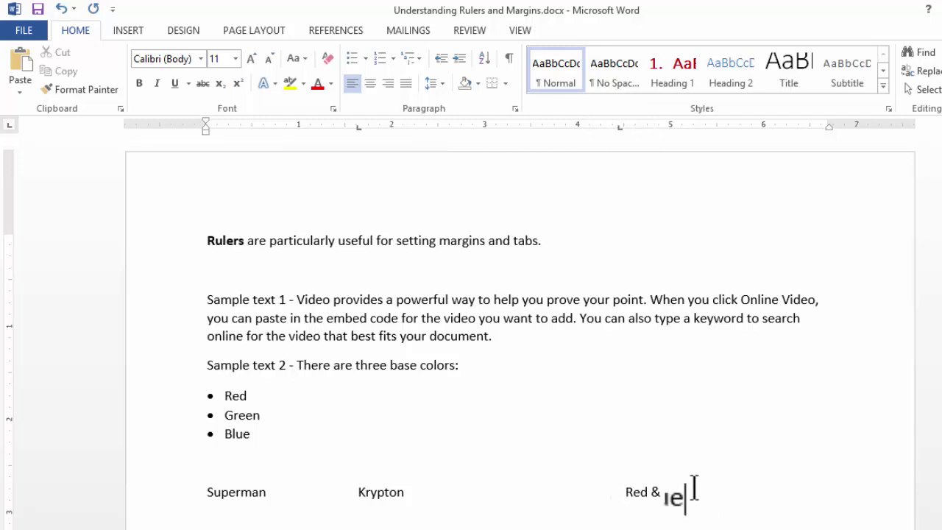
pyautogui.press('Return')
pyautogui.write('Batman')
pyautogui.press('Tab')
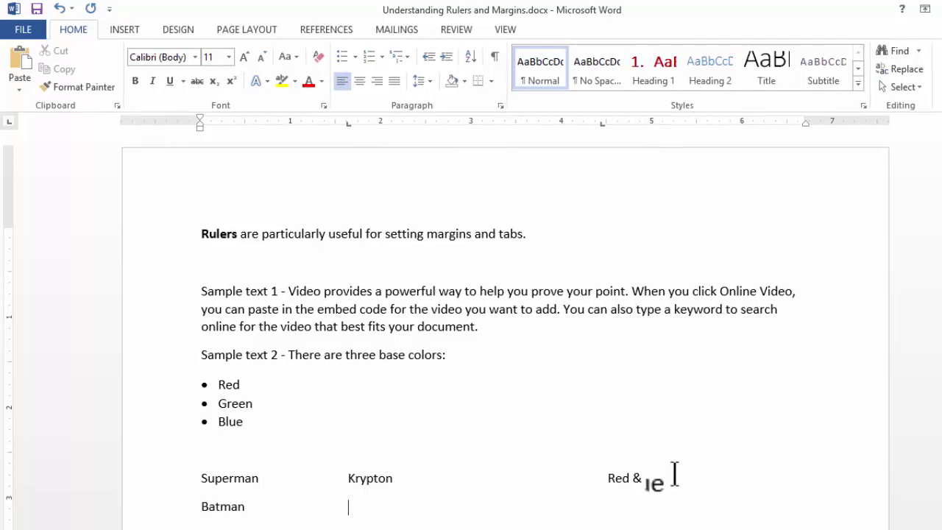
pyautogui.write('Gotham City\tB')
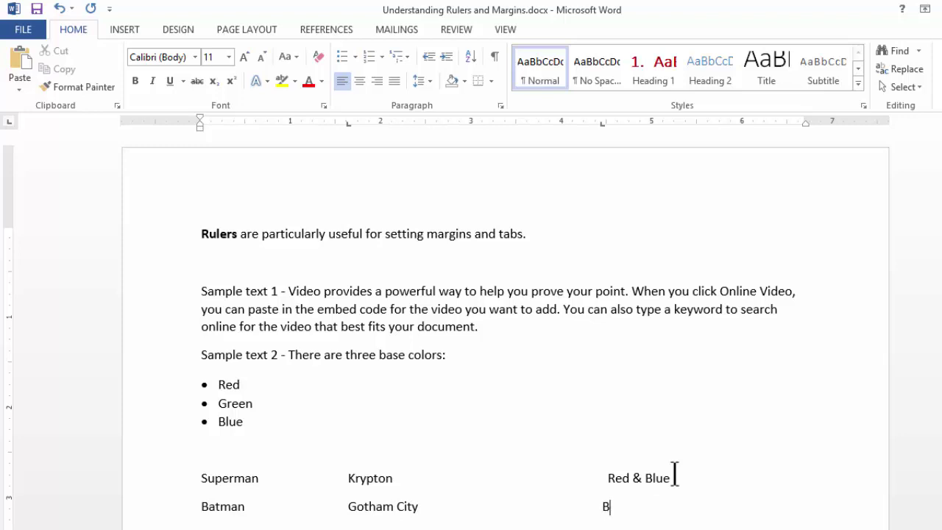
pyautogui.write('lack')
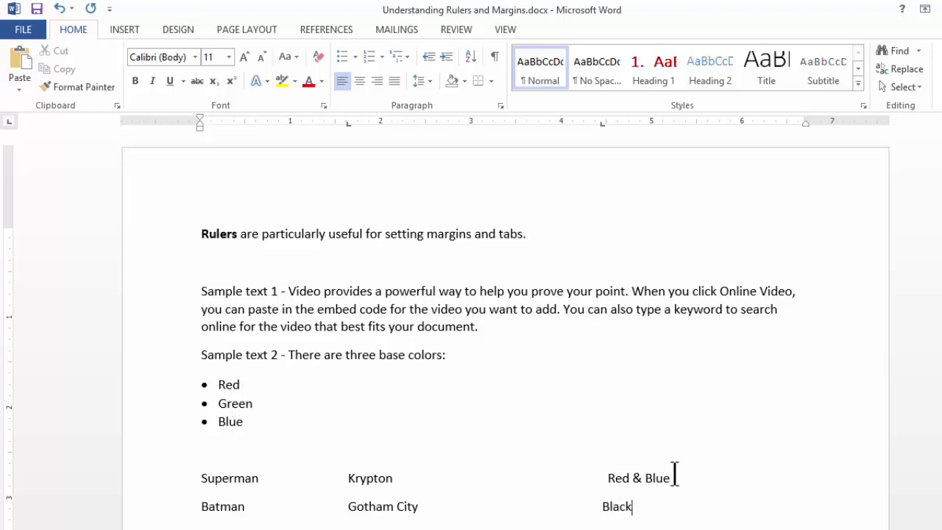
pyautogui.click(600, 477)
pyautogui.press('Delete')
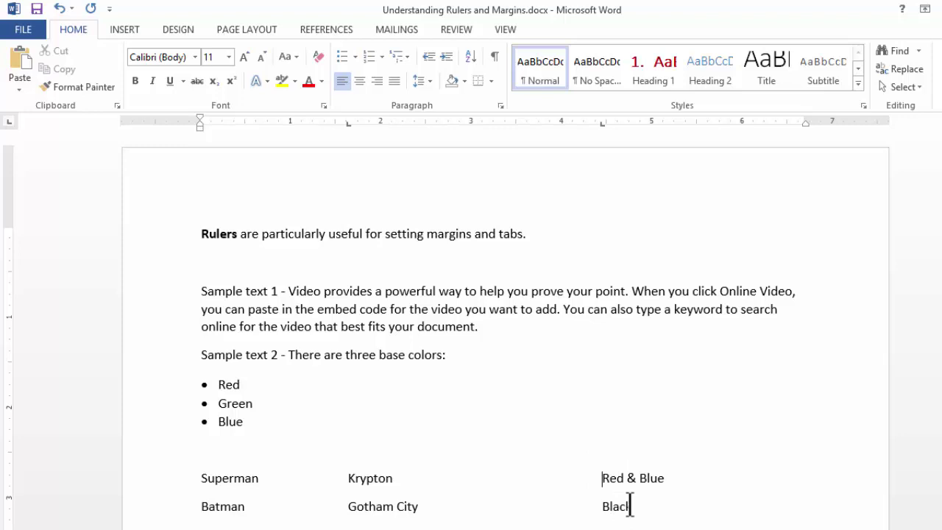
# Select both rows and move the 4.5" tab to about 3.3" and 1.75" slightly right
pyautogui.click(654, 505)
pyautogui.moveTo(648, 504); pyautogui.dragTo(204, 482)
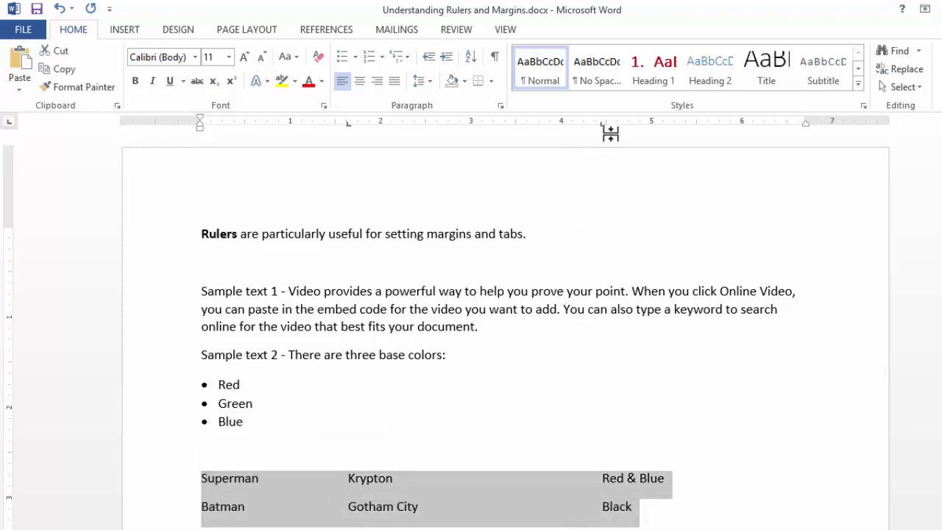
pyautogui.moveTo(602, 125); pyautogui.dragTo(501, 125)
pyautogui.moveTo(345, 122); pyautogui.dragTo(370, 126)
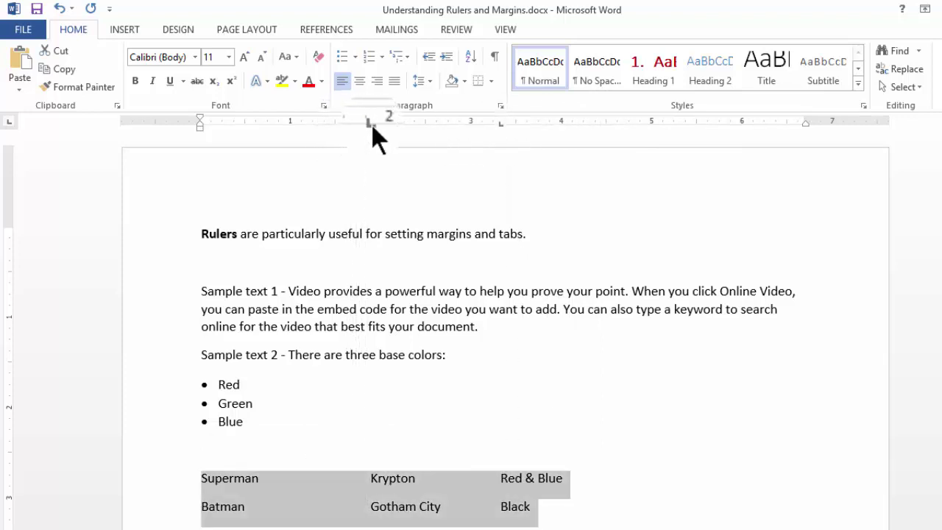
pyautogui.click(603, 503)
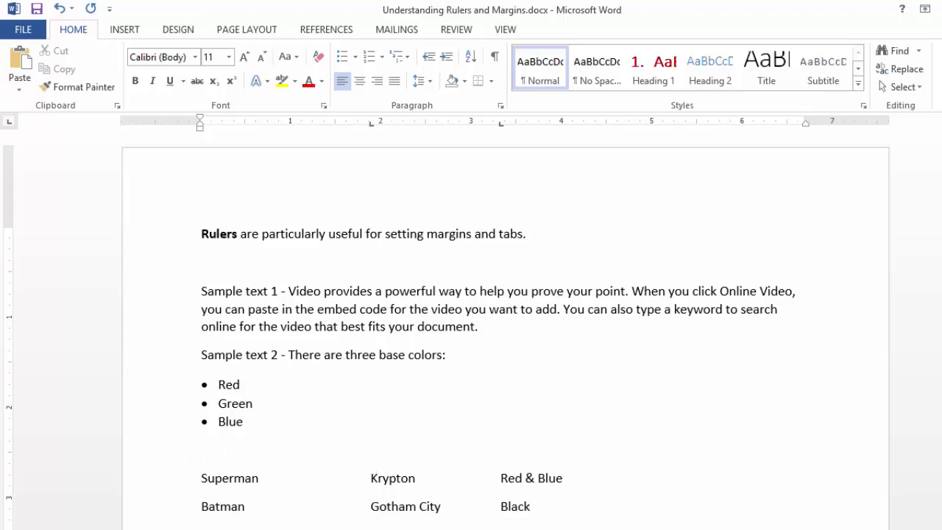
pyautogui.scroll(-2, 370, 452)
# Start a new line below the rows and set a center tab stop near 2.75 inches
pyautogui.click(207, 472)
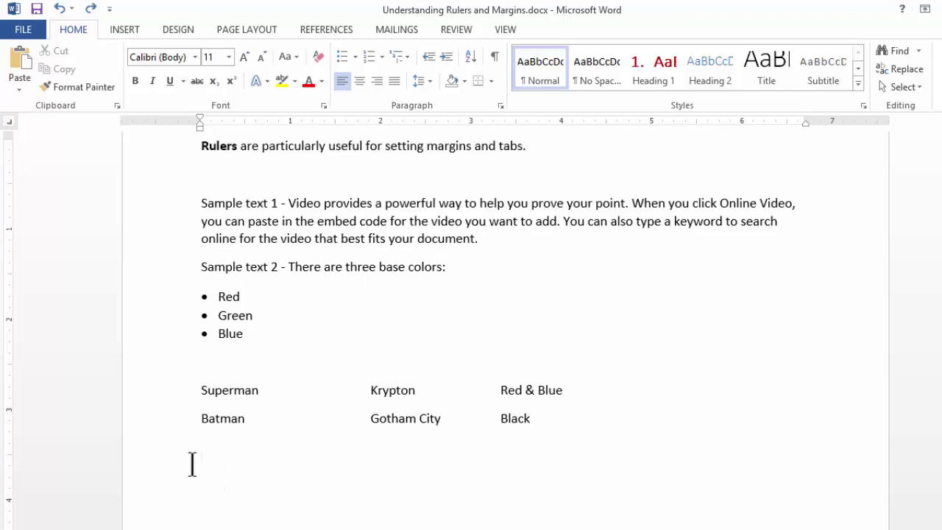
pyautogui.doubleClick(208, 484)
pyautogui.click(10, 125)
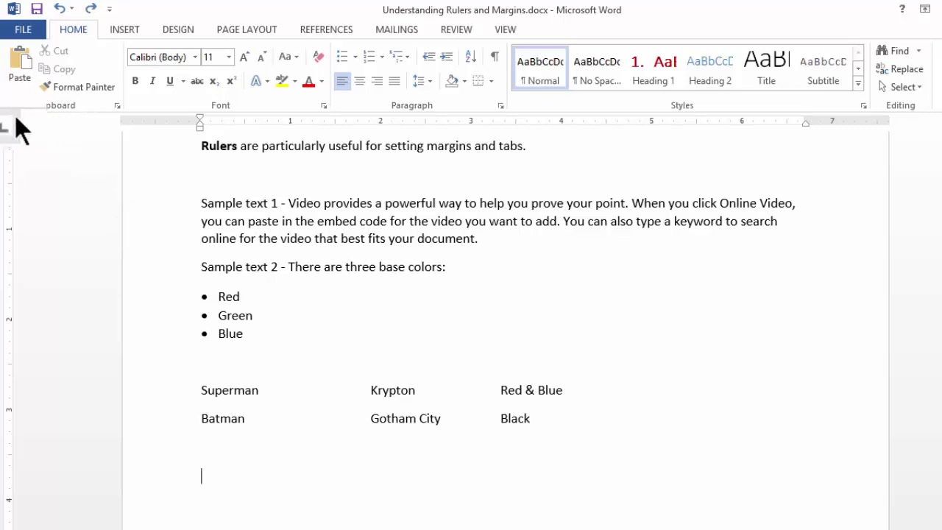
pyautogui.click(10, 124)
pyautogui.click(9, 123)
pyautogui.click(12, 121)
pyautogui.click(11, 123)
pyautogui.click(448, 120)
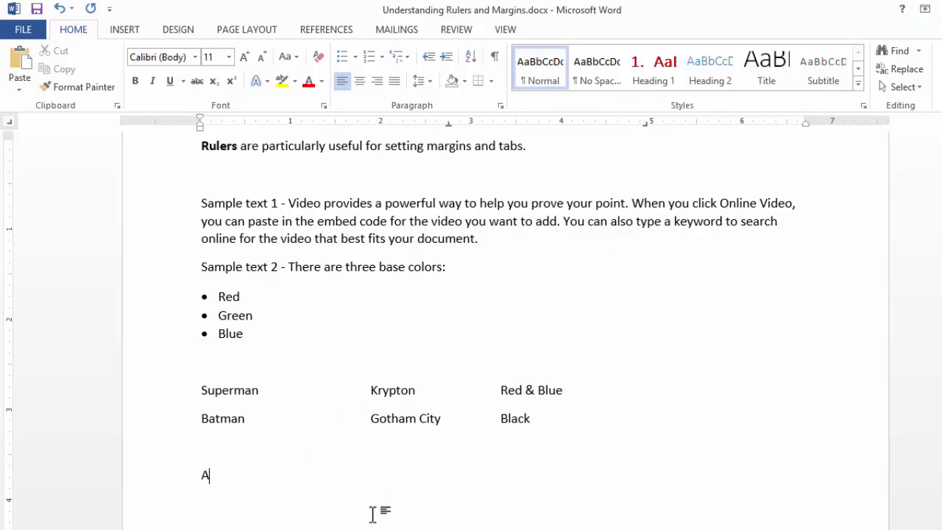
pyautogui.write('BC')
pyautogui.press('Tab')
pyautogui.write('TEXT1233')
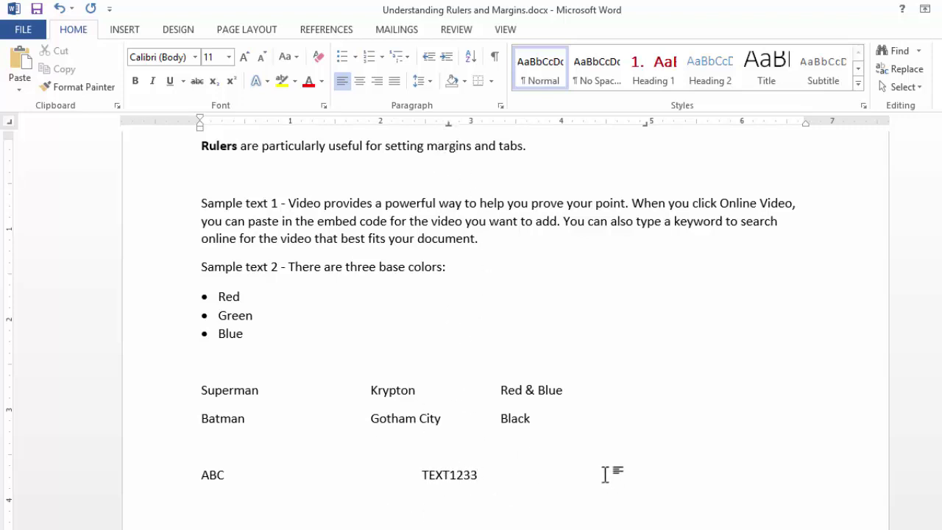
pyautogui.press('Tab')
pyautogui.write('232322332323')
pyautogui.scroll(1, 680, 480)
pyautogui.scroll(-2, 684, 467)
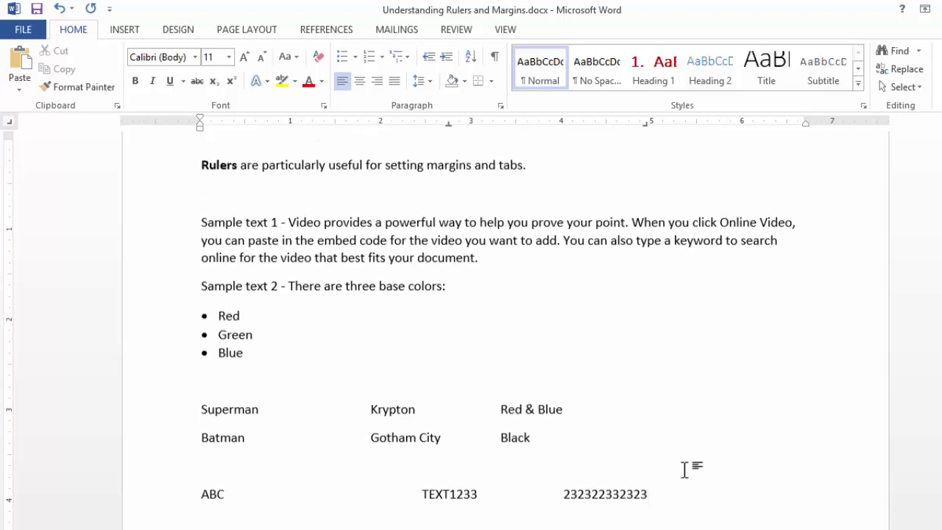
pyautogui.scroll(2, 684, 469)
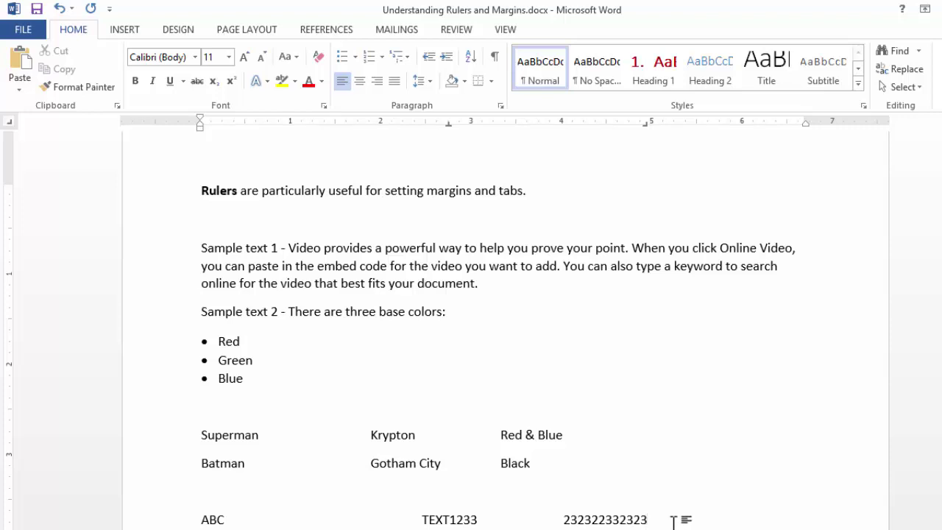
# Select everything from Rulers to the numbers and clear formatting with Ctrl+Space and Ctrl+Q
pyautogui.moveTo(674, 520); pyautogui.dragTo(179, 190)
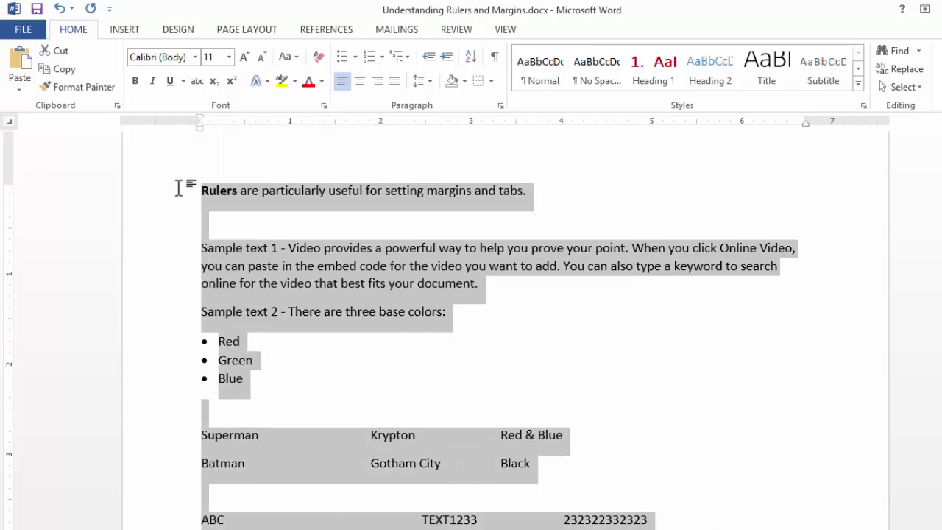
pyautogui.hotkey('ctrl', 'space')
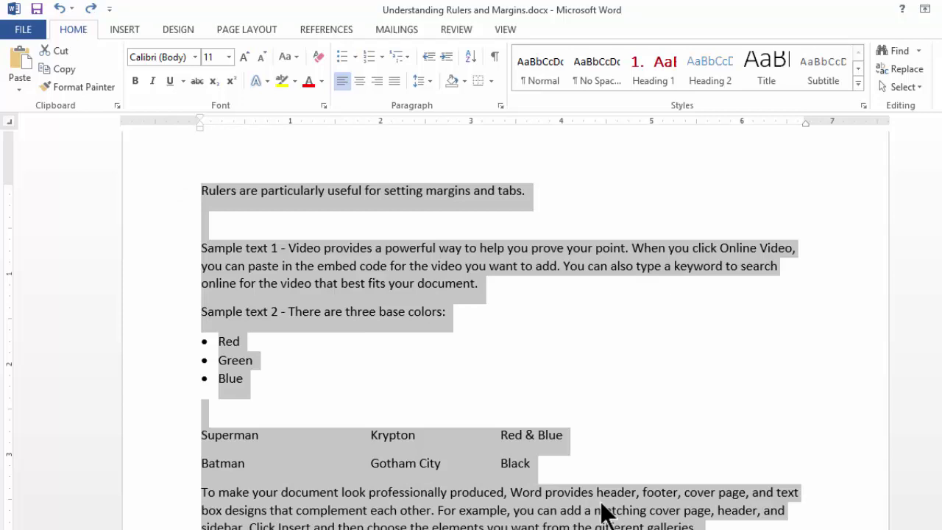
pyautogui.hotkey('ctrl', 'q')
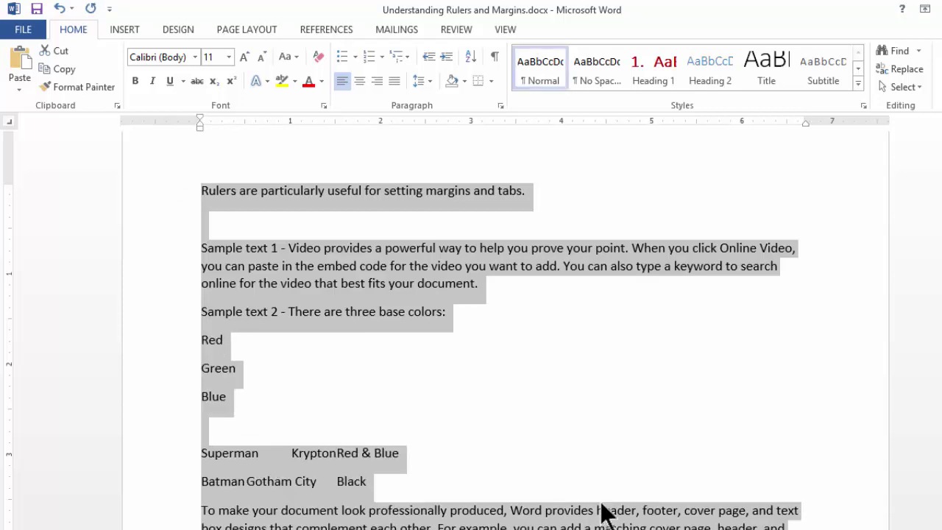